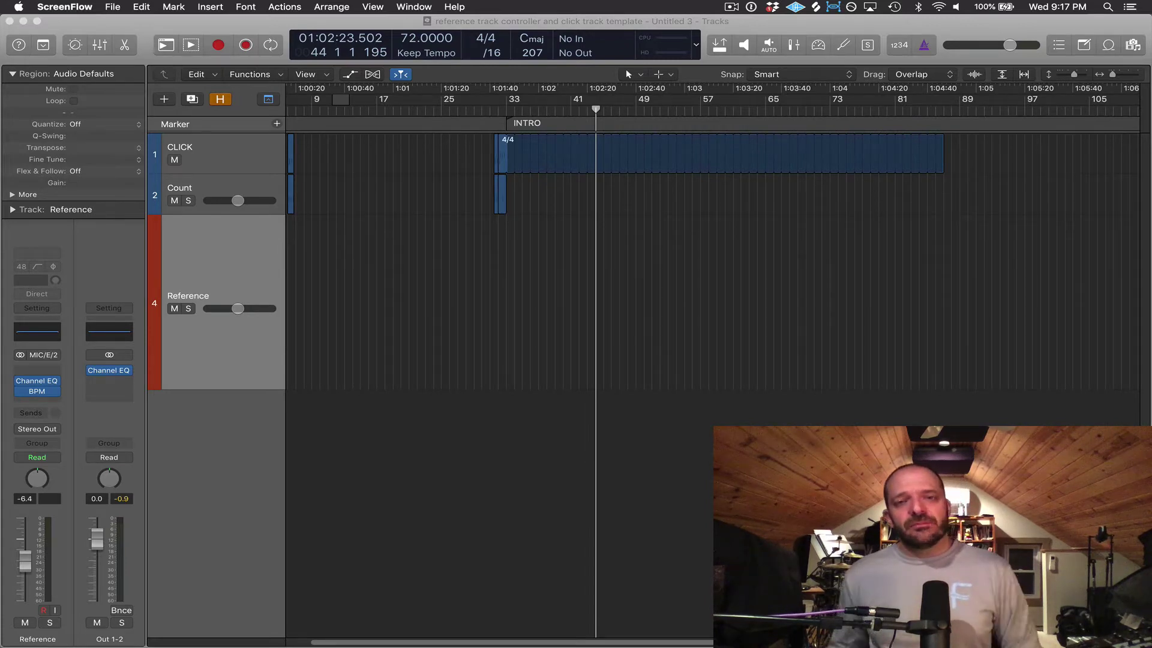
Switch to Logic Pro X, showing the large multitrack song project with the Bass track.
{"action": "key", "text": "super+Tab"}
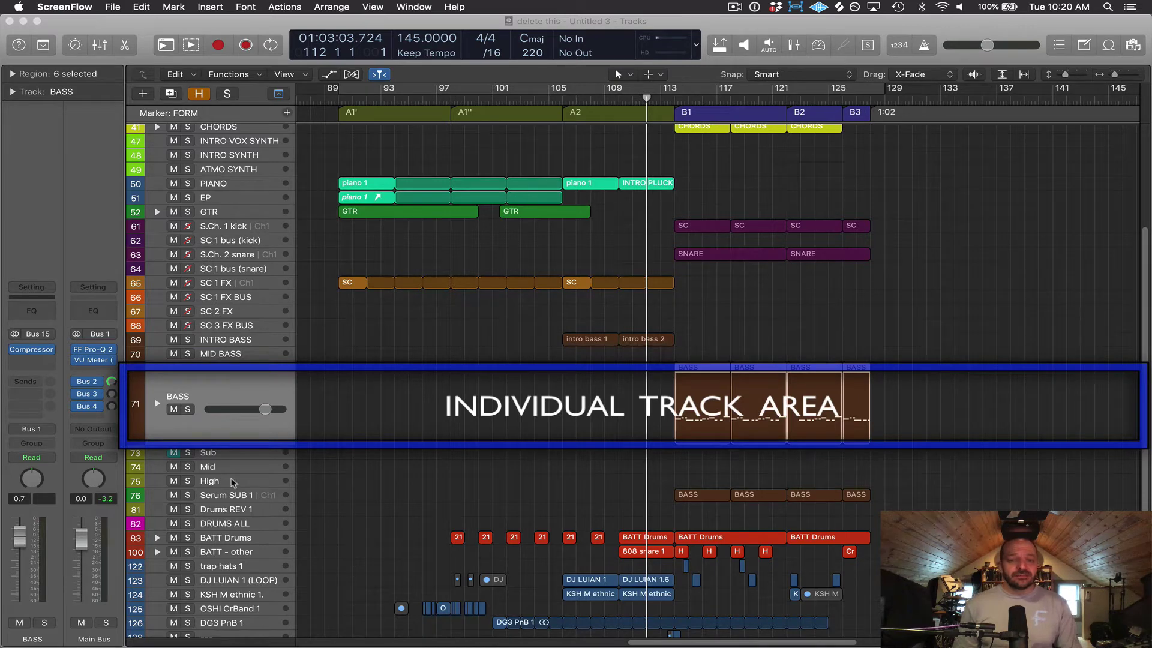
{"action": "left_click", "coordinate": [242, 580]}
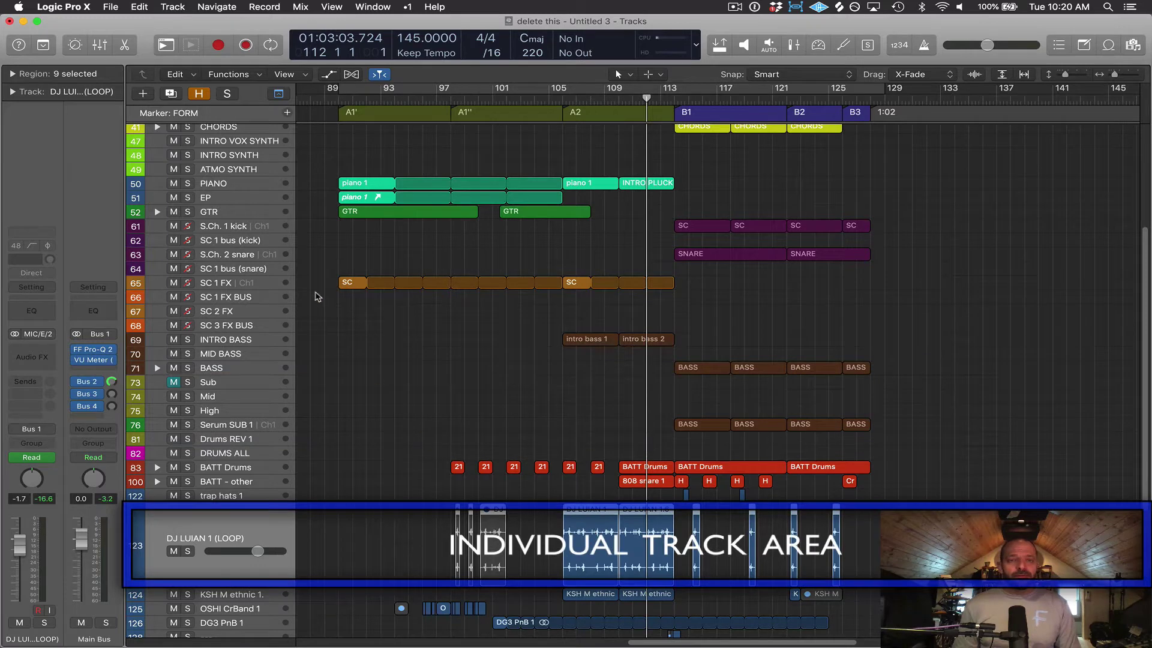
{"action": "left_click", "coordinate": [238, 187]}
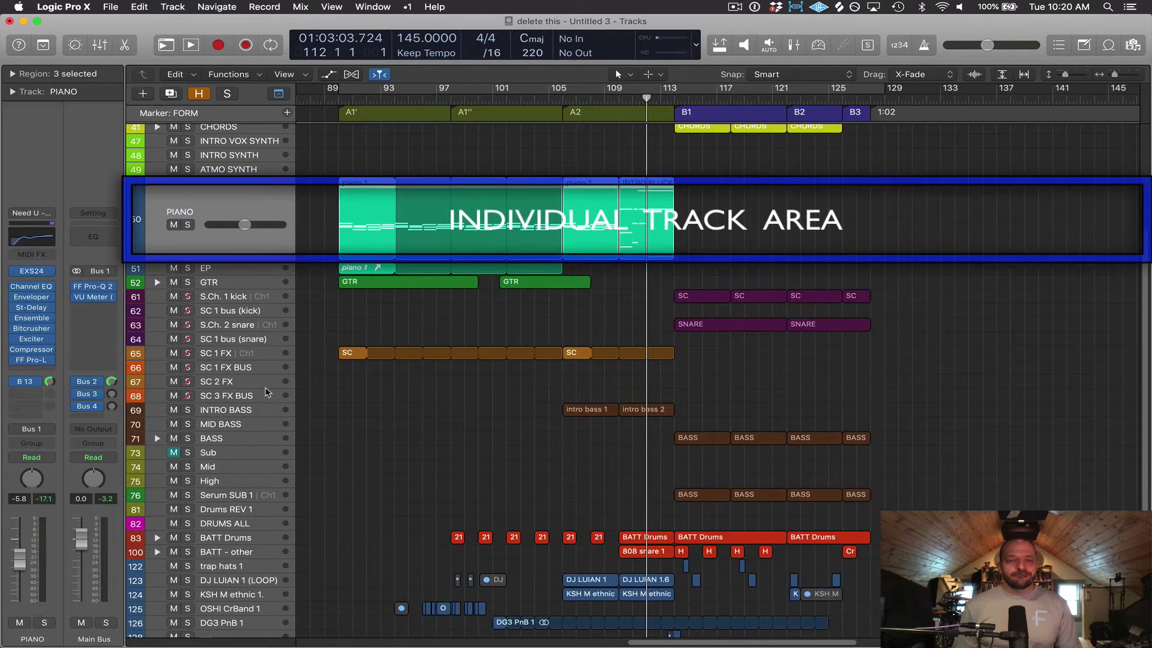
{"action": "left_click", "coordinate": [250, 439]}
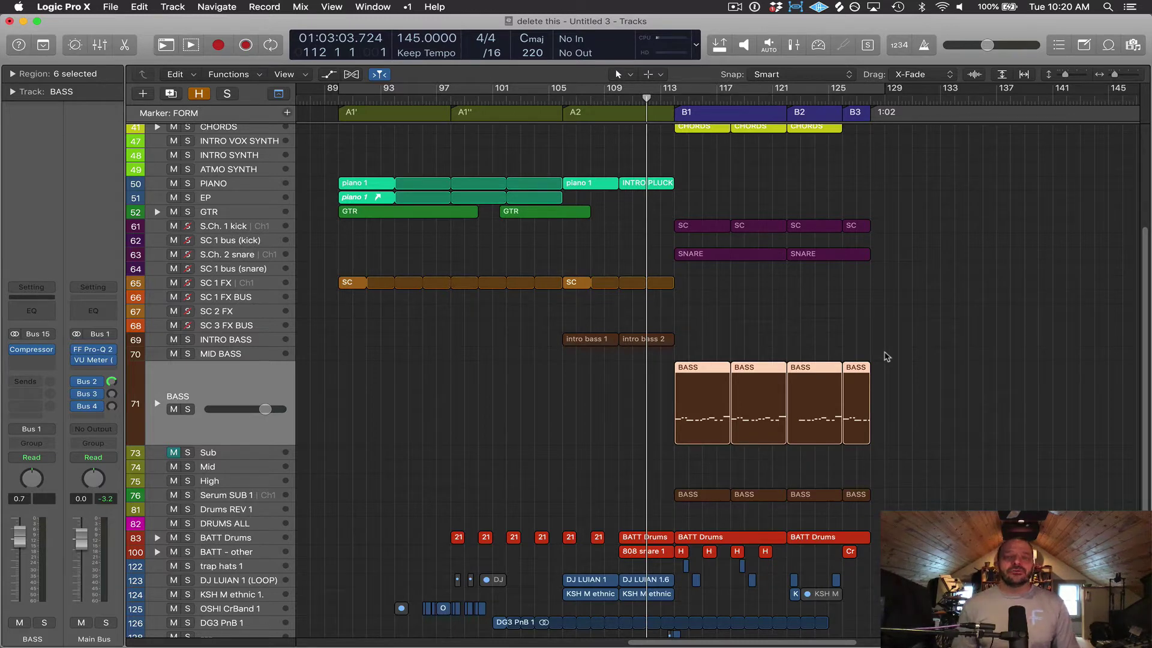
Position the playhead around bars 99–111, step it back to bar 108, and start playback.
{"action": "left_click", "coordinate": [590, 102]}
{"action": "left_click", "coordinate": [465, 100]}
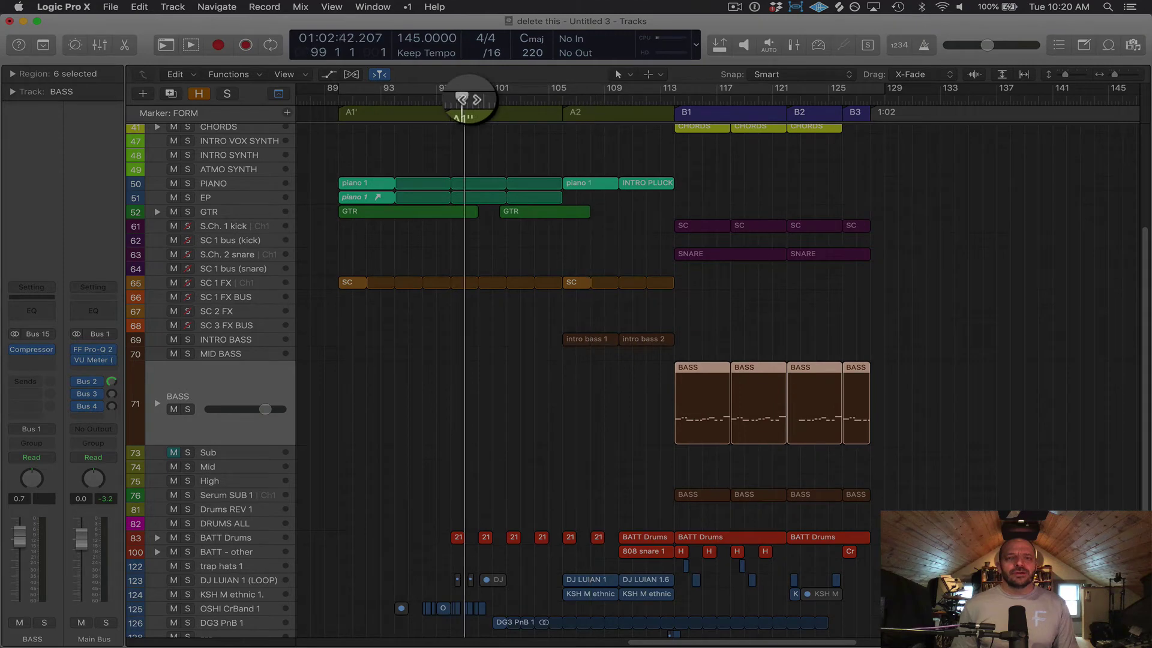
{"action": "left_click", "coordinate": [632, 100]}
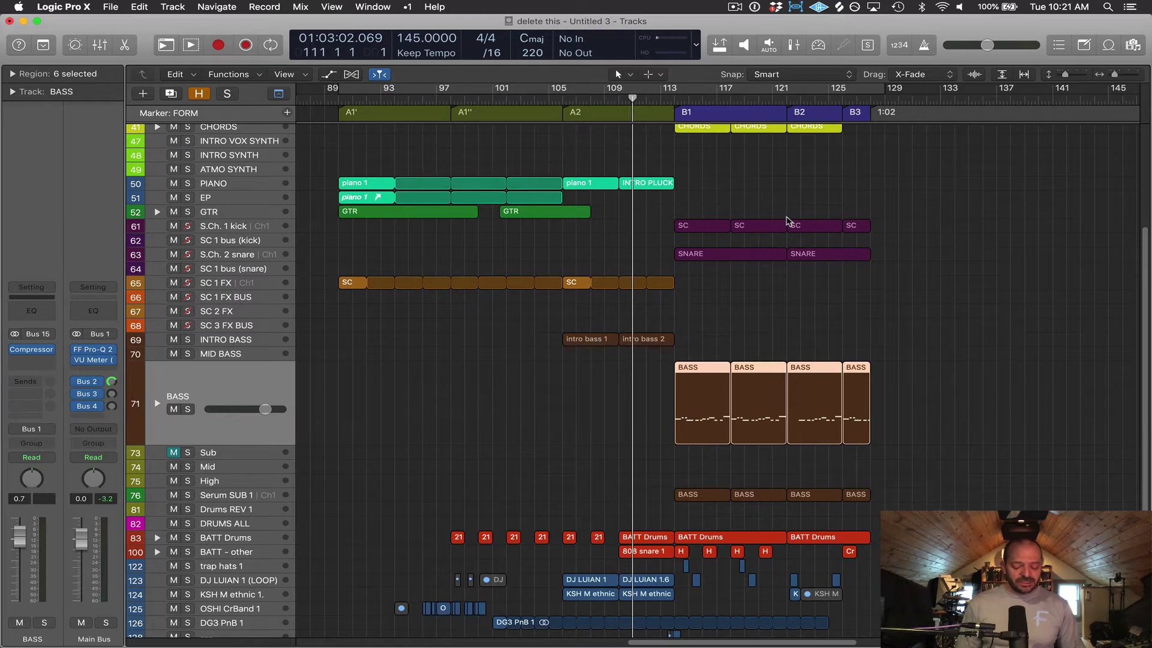
{"action": "key", "text": "comma"}
{"action": "key", "text": "comma"}
{"action": "key", "text": "comma"}
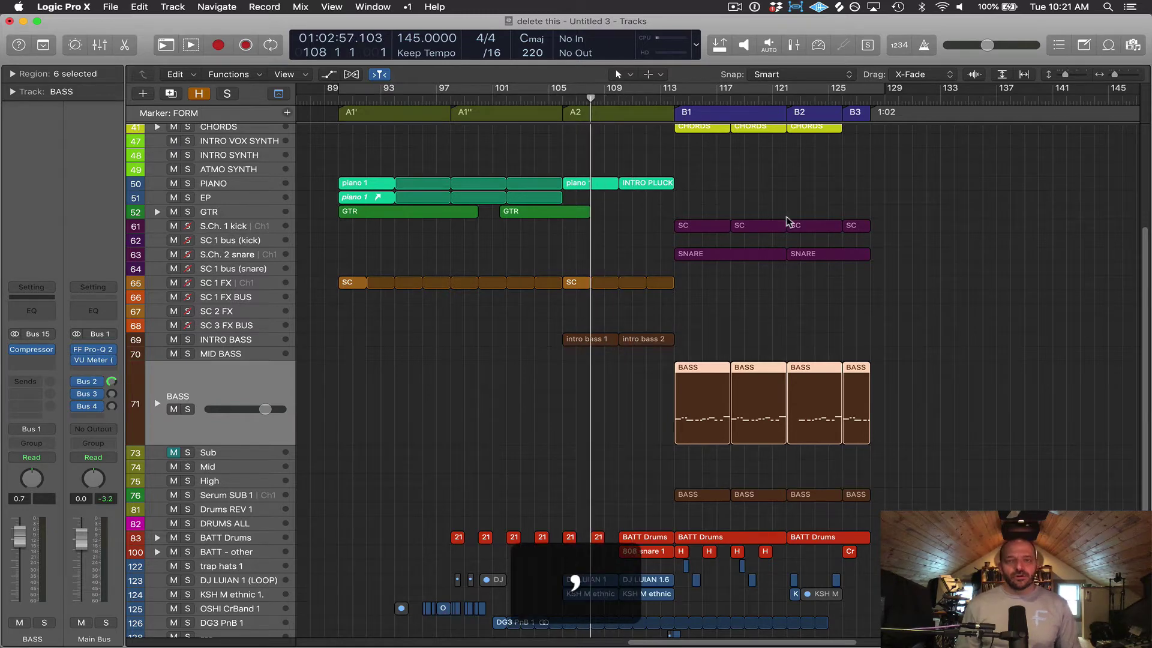
{"action": "key", "text": "space"}
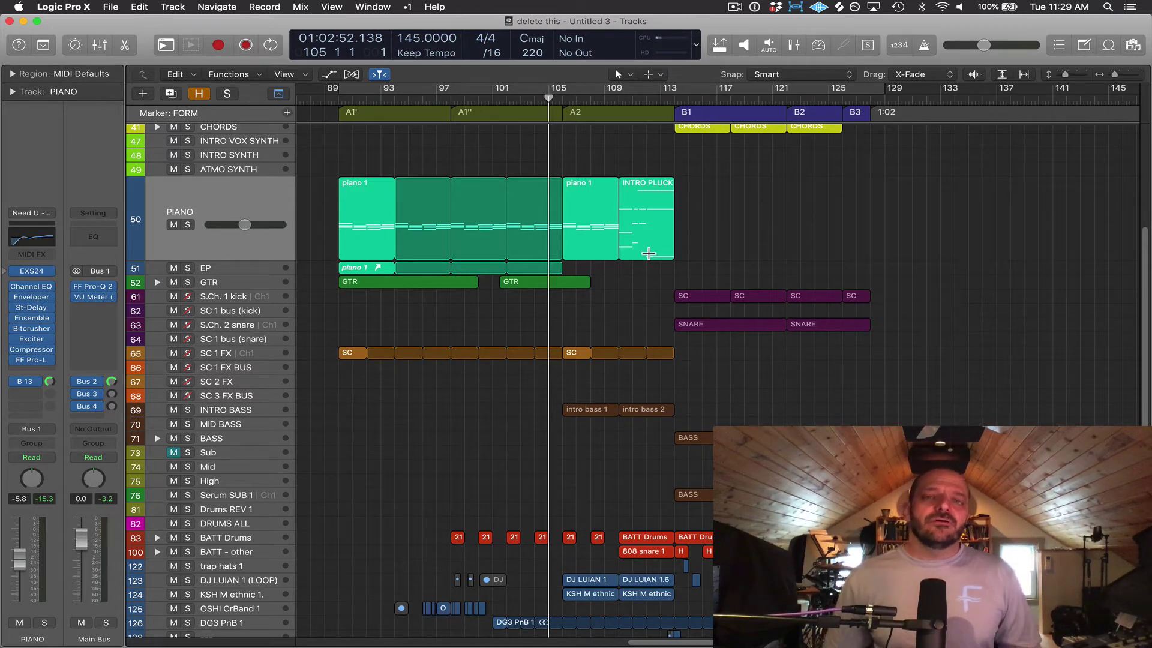
Play the song while toggling the PIANO track's solo on and off twice, ending unsoloed.
{"action": "key", "text": "space"}
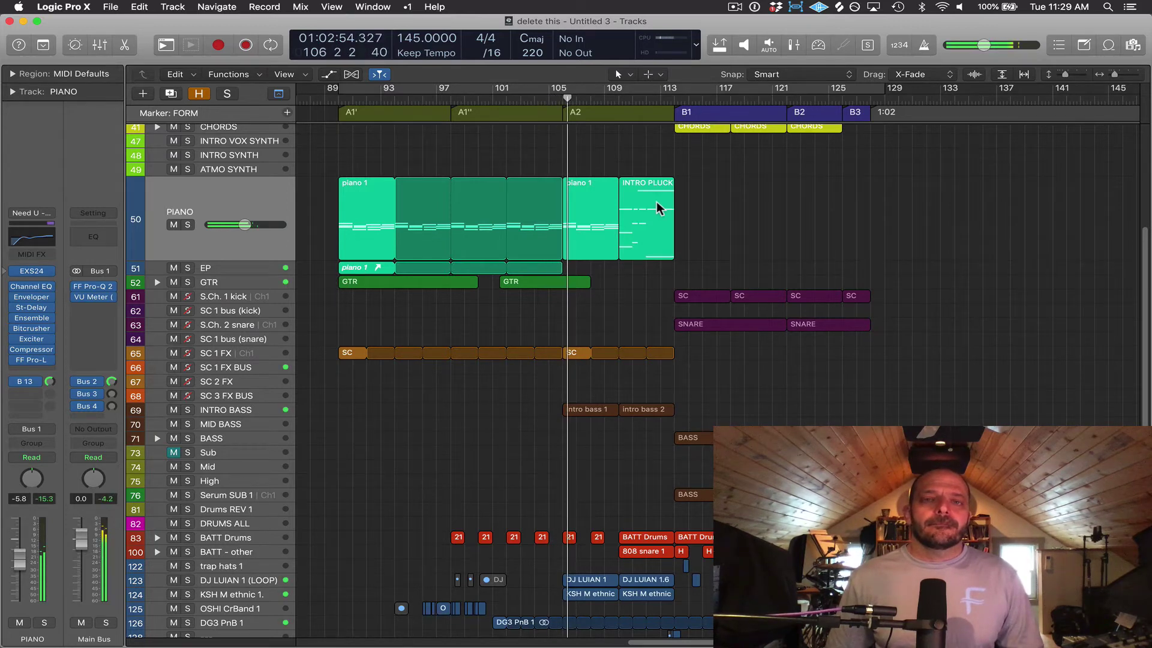
{"action": "left_click", "coordinate": [188, 225]}
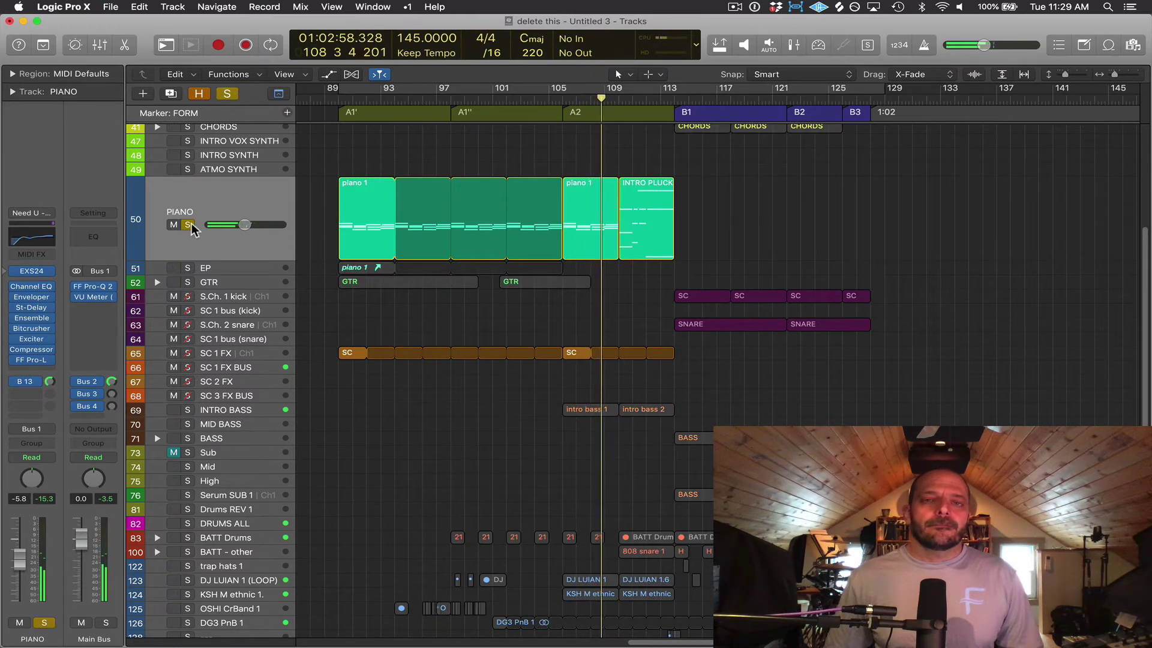
{"action": "left_click", "coordinate": [188, 225]}
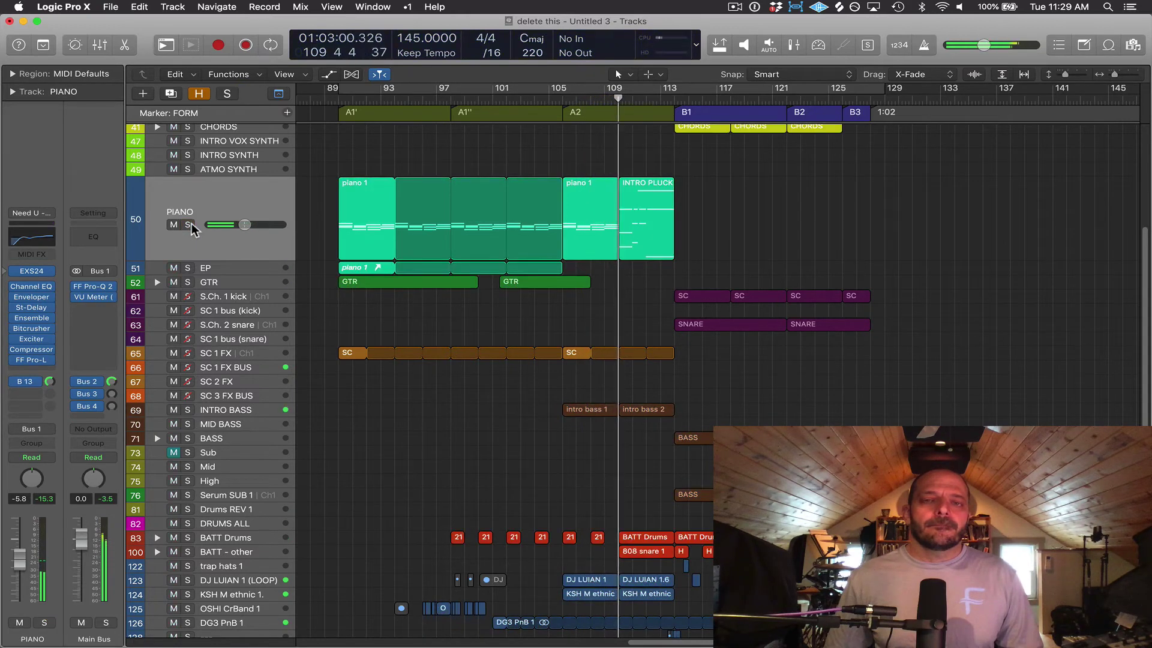
{"action": "left_click", "coordinate": [189, 225]}
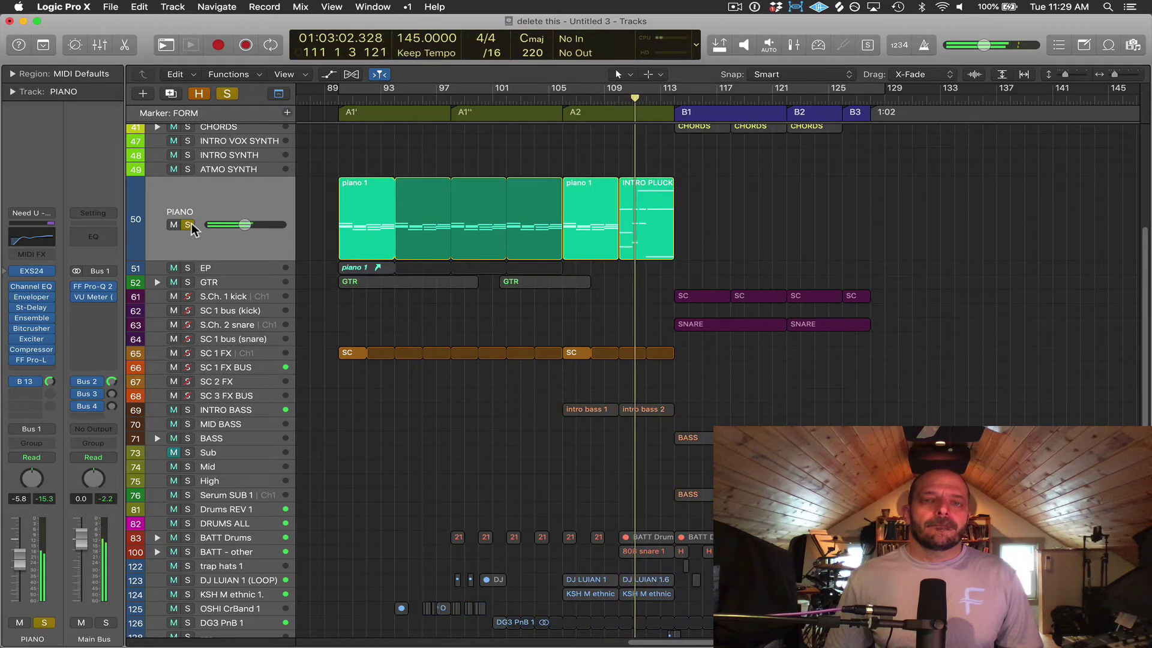
{"action": "left_click", "coordinate": [189, 225]}
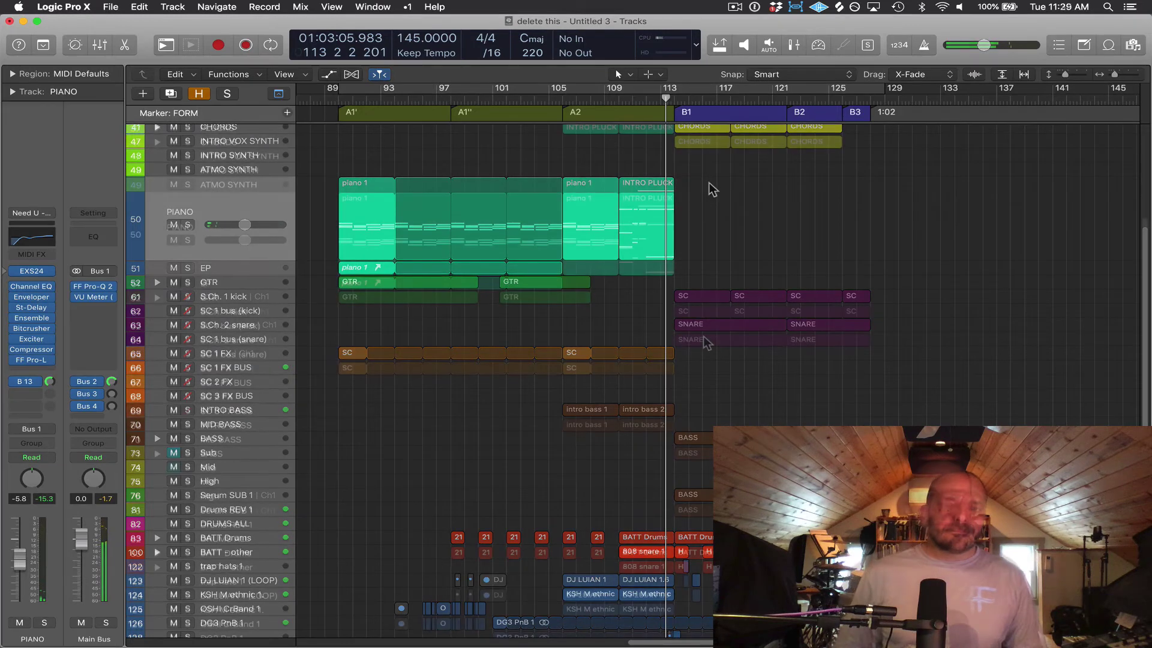
Scroll the Tracks area up to show DROP SYNTHS through REVERB 1 around bars 77–145.
{"action": "scroll", "coordinate": [703, 336], "scroll_direction": "up", "scroll_amount": 1}
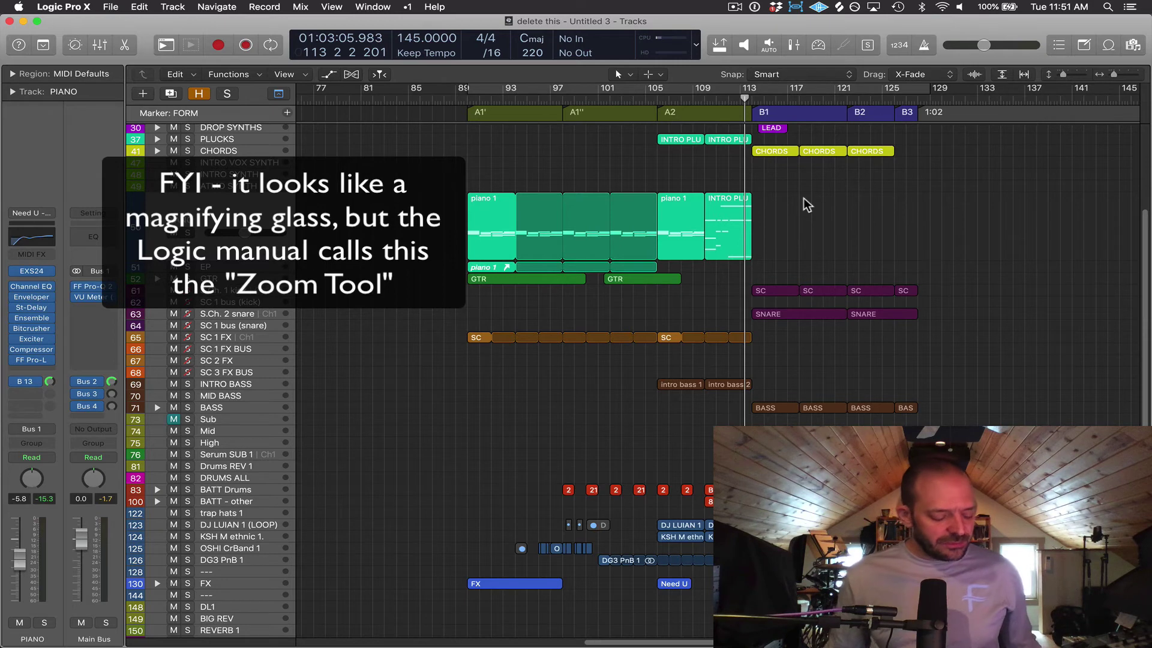
{"action": "key", "text": "ctrl+alt"}
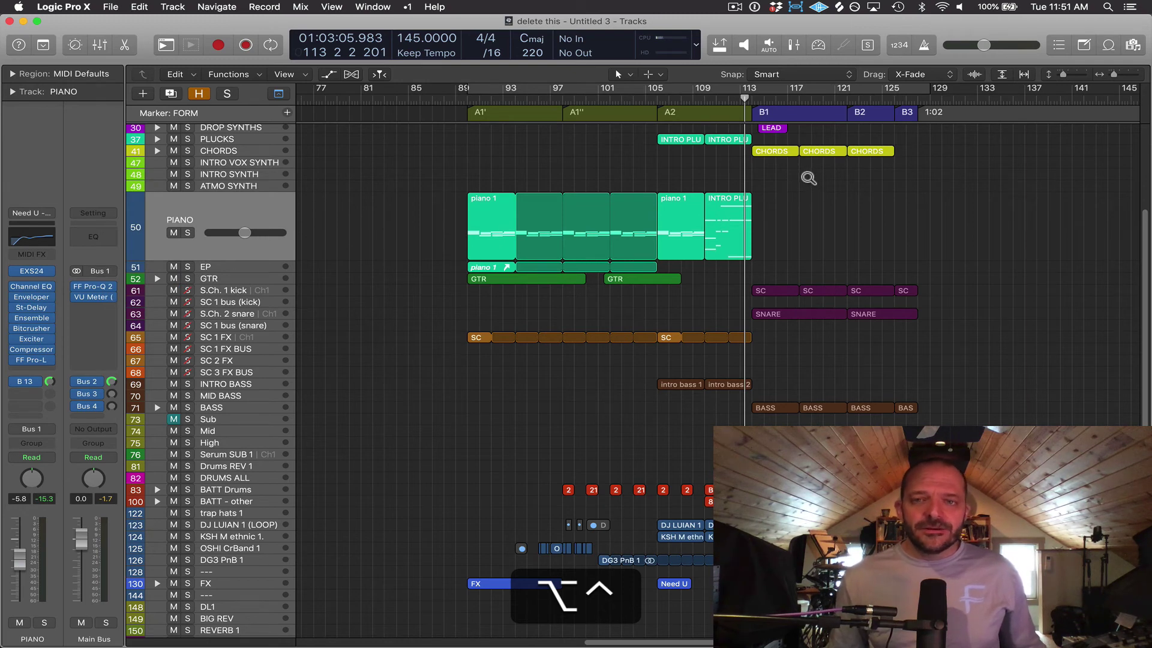
{"action": "left_click_drag", "start_coordinate": [807, 177], "coordinate": [432, 372]}
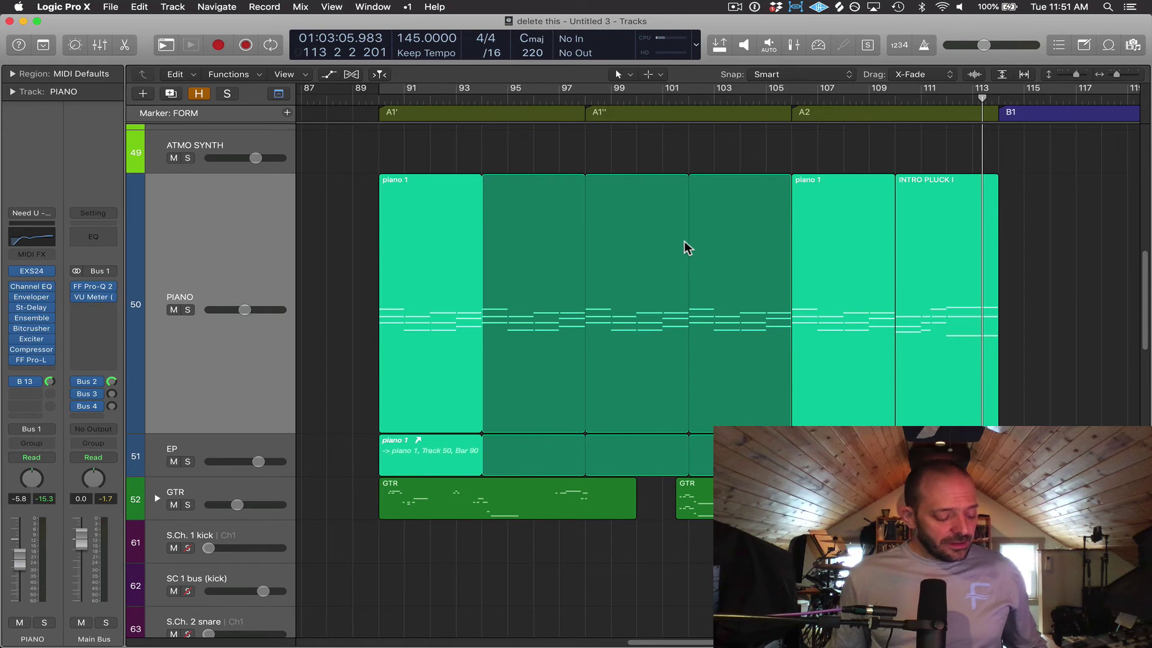
{"action": "key", "text": "ctrl+alt"}
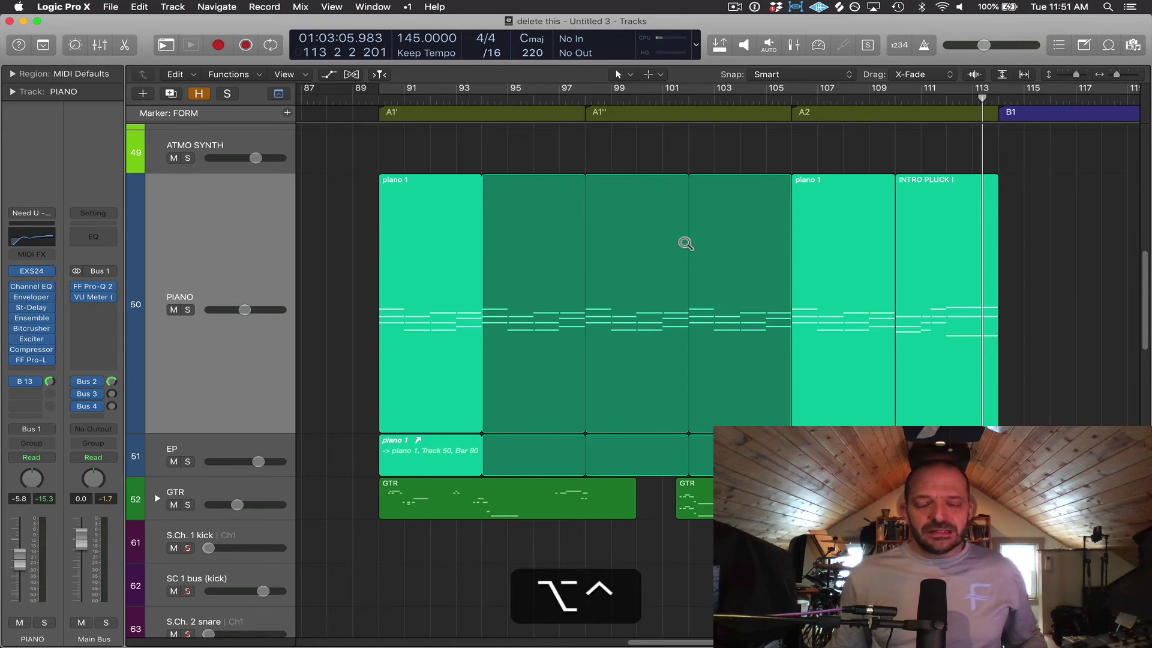
{"action": "left_click", "coordinate": [686, 243], "text": "ctrl+alt"}
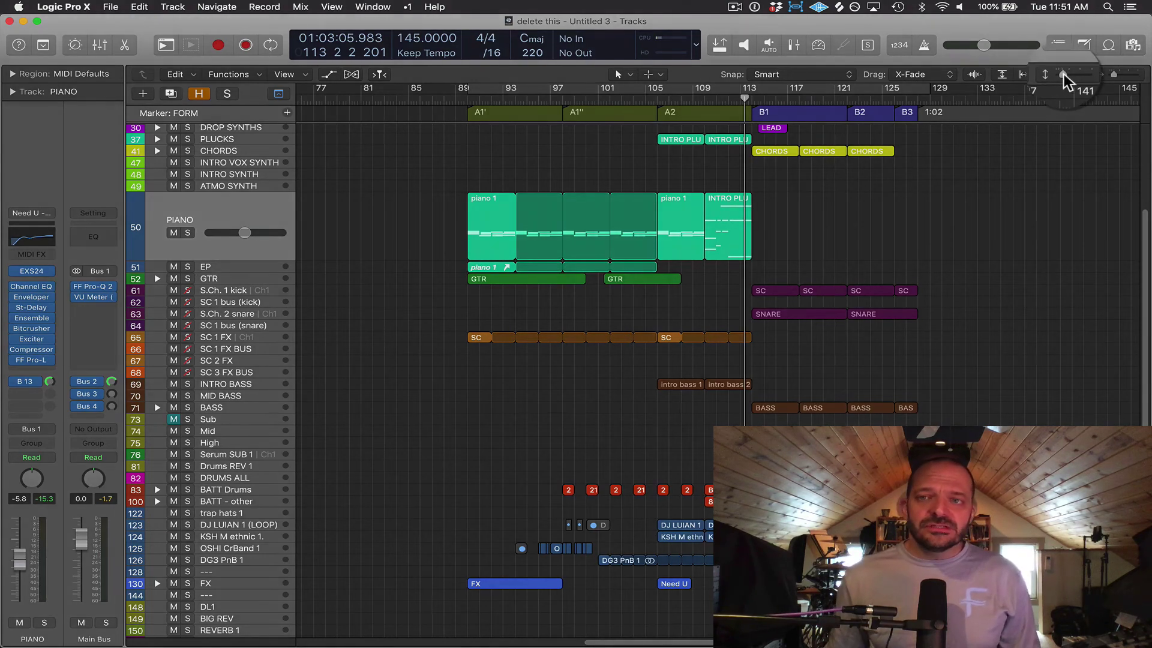
Adjust the track row heights with the zoom slider and Command-Up/Down, restoring their size.
{"action": "left_click_drag", "start_coordinate": [1064, 73], "coordinate": [1118, 79]}
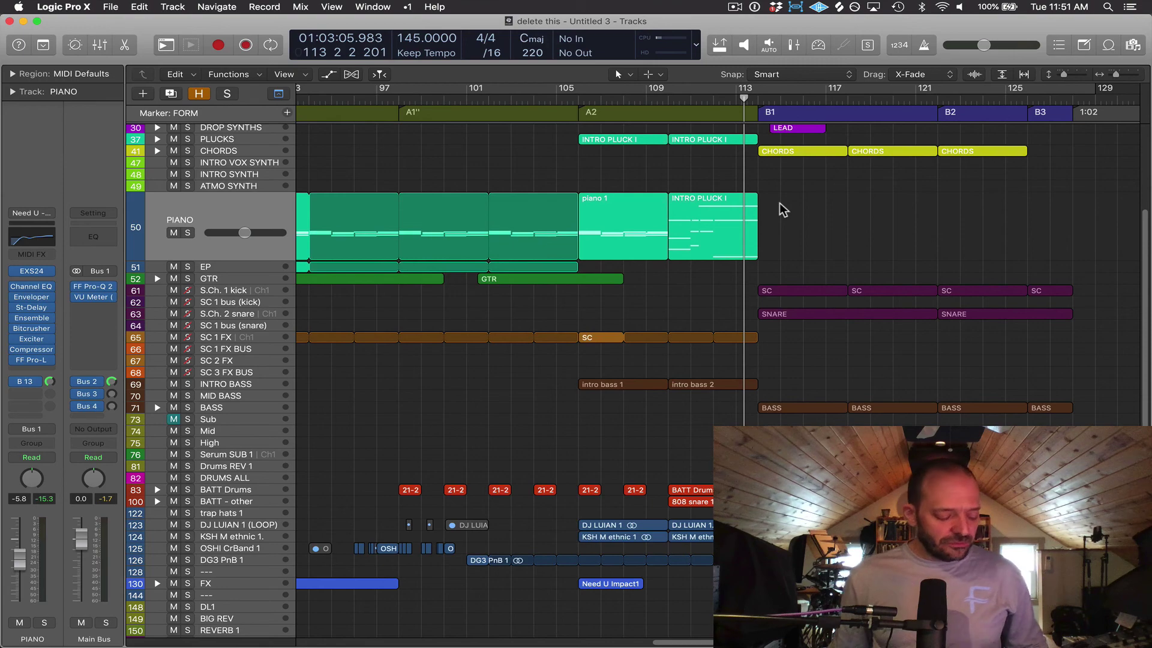
{"action": "key", "text": "super"}
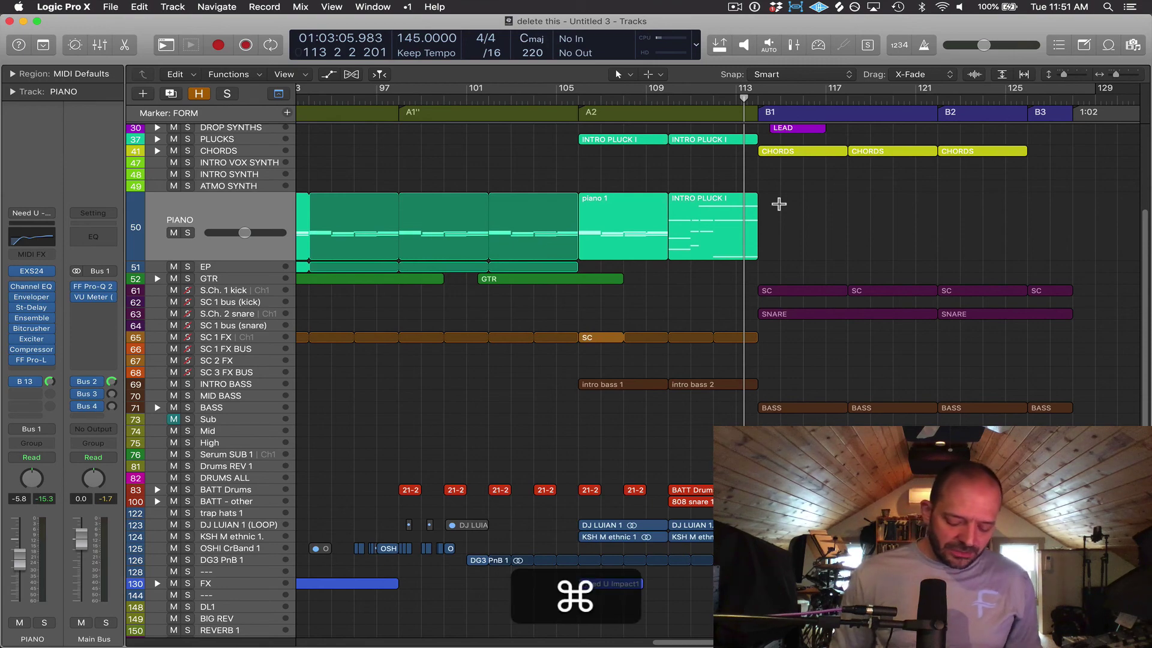
{"action": "key", "text": "super+Up"}
{"action": "key", "text": "super+Down"}
{"action": "key", "text": "super+Down"}
{"action": "key", "text": "super+Up"}
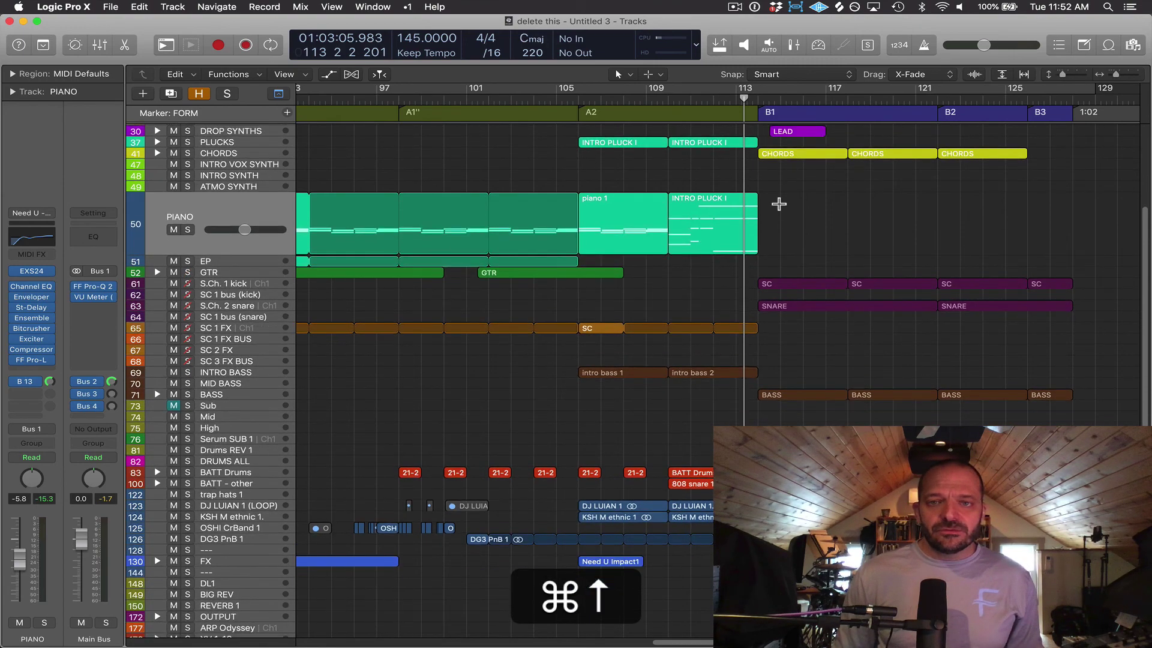
{"action": "key", "text": "super+Down"}
Zoom the timeline out horizontally to span roughly bars 65 to 153.
{"action": "key", "text": "super+Left"}
{"action": "key", "text": "super+Right"}
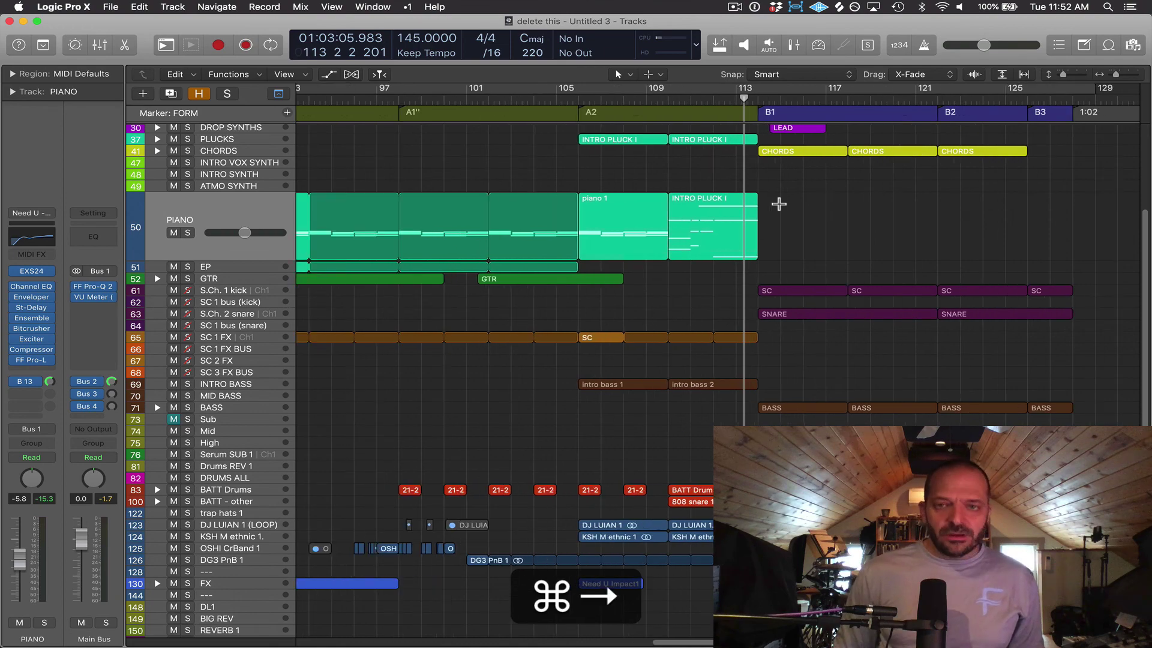
{"action": "key", "text": "super+Right"}
{"action": "key", "text": "super+Left"}
{"action": "key", "text": "super+Left"}
{"action": "key", "text": "super+Left"}
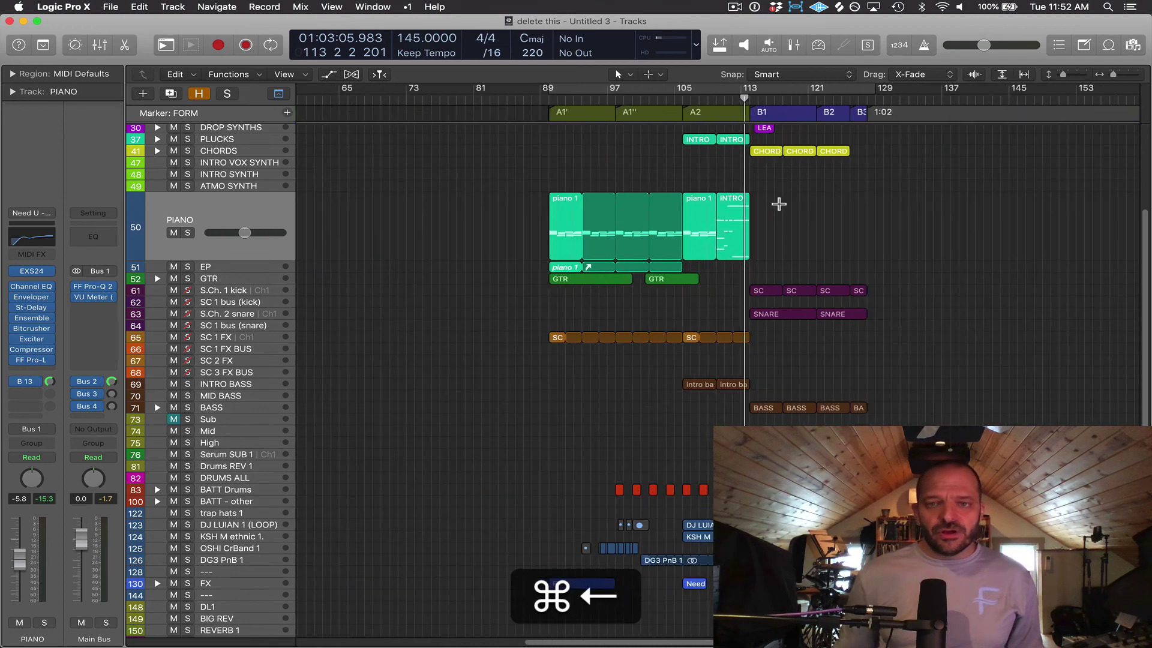